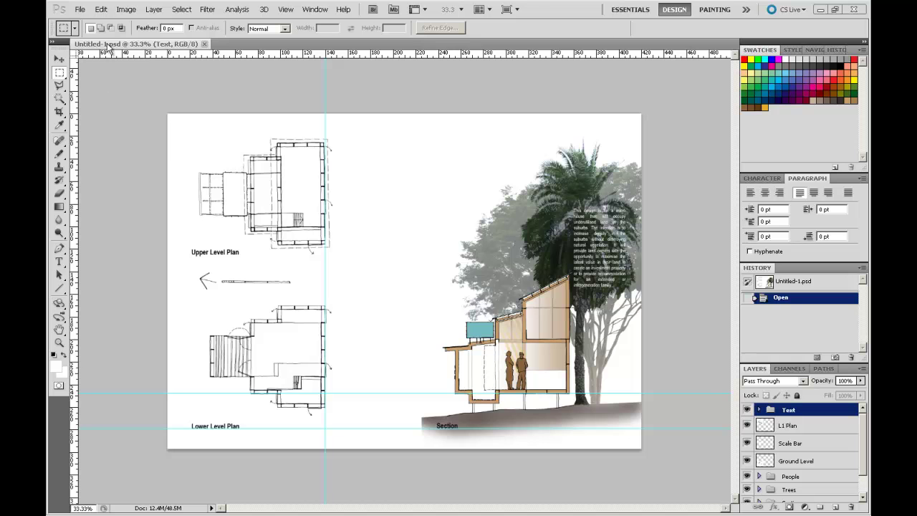
Save the layered sheet as Presentation 1.psd, keeping Maximize Compatibility on
{"action": "left_click", "coordinate": [80, 9]}
{"action": "left_click", "coordinate": [97, 192]}
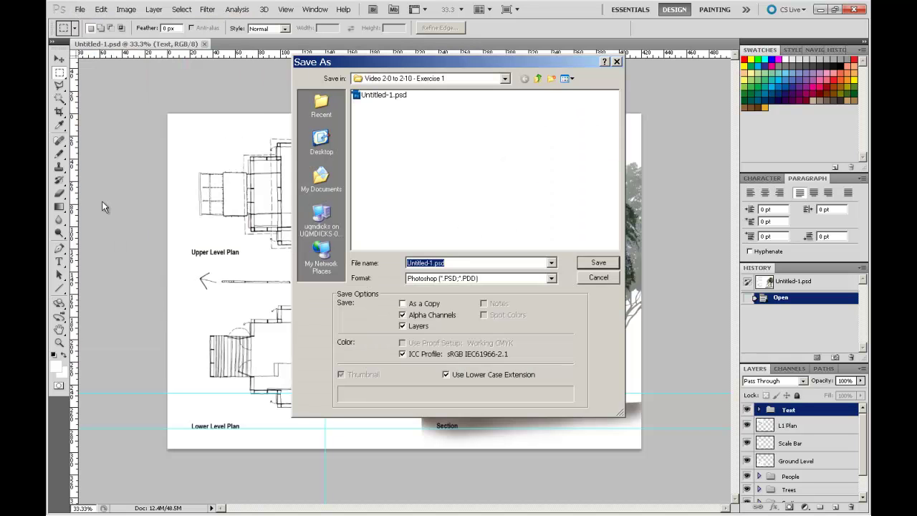
{"action": "left_click", "coordinate": [432, 263]}
{"action": "left_click_drag", "start_coordinate": [431, 263], "coordinate": [388, 265]}
{"action": "type", "text": "Presentation 1"}
{"action": "left_click", "coordinate": [598, 263]}
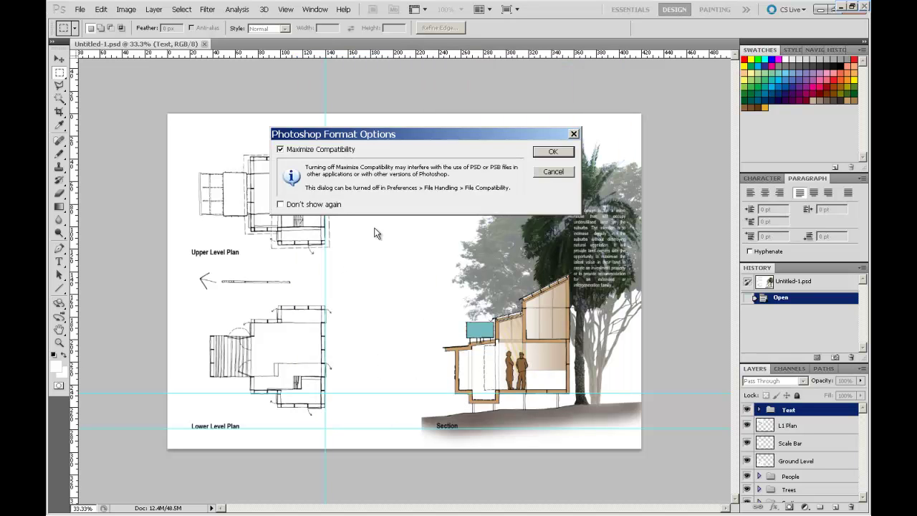
{"action": "left_click", "coordinate": [555, 153]}
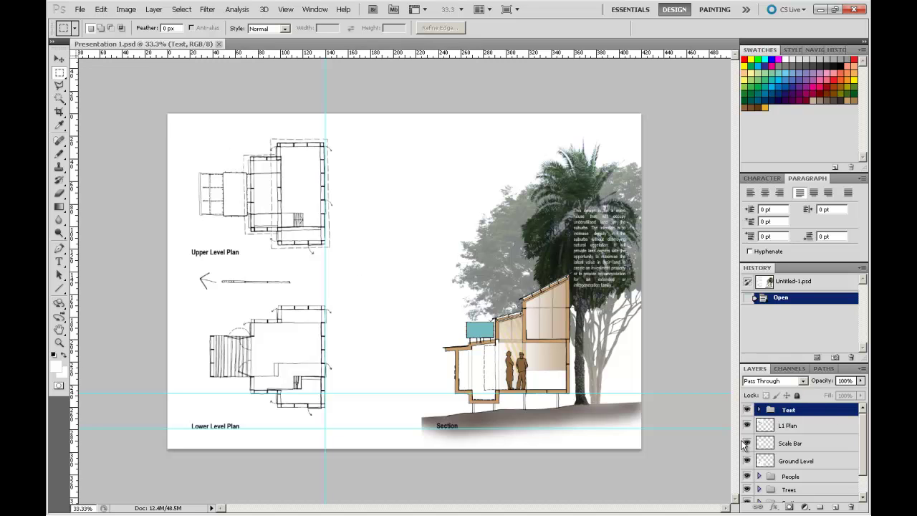
{"action": "mouse_move", "coordinate": [863, 439]}
{"action": "left_mouse_down"}
{"action": "mouse_move", "coordinate": [866, 463]}
{"action": "mouse_move", "coordinate": [865, 432]}
{"action": "left_mouse_up"}
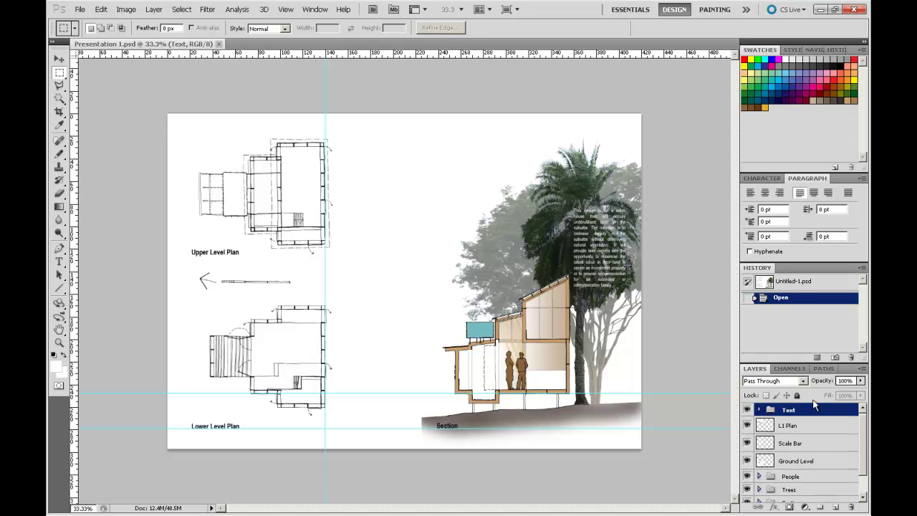
{"action": "left_click", "coordinate": [181, 9]}
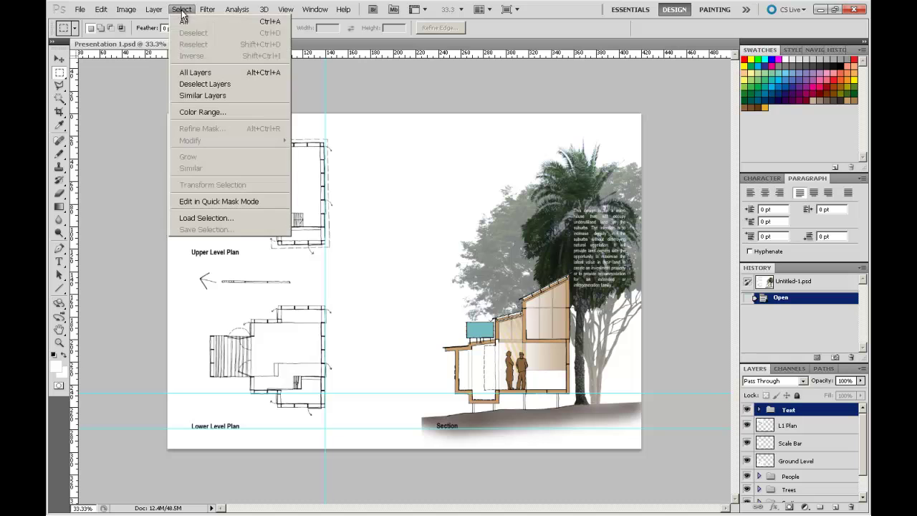
{"action": "left_click", "coordinate": [204, 217]}
{"action": "left_click", "coordinate": [442, 167]}
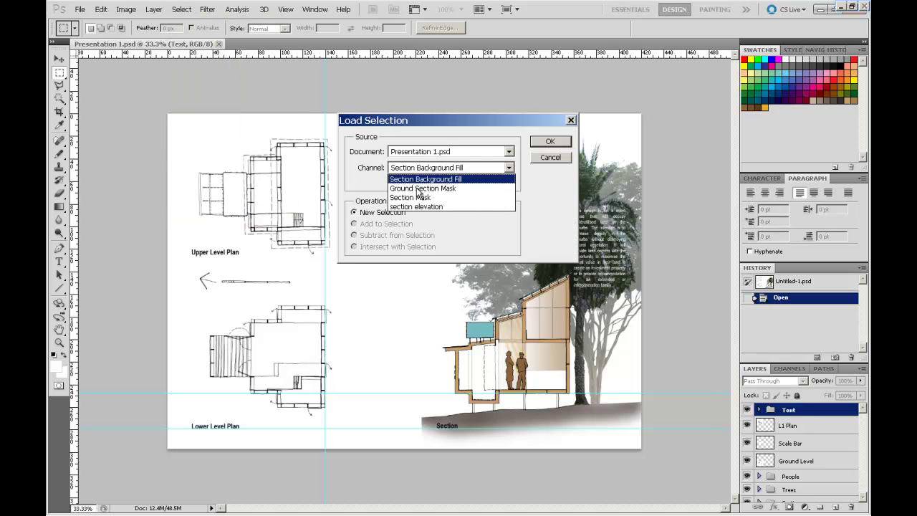
{"action": "left_click", "coordinate": [556, 156]}
{"action": "left_click", "coordinate": [555, 156]}
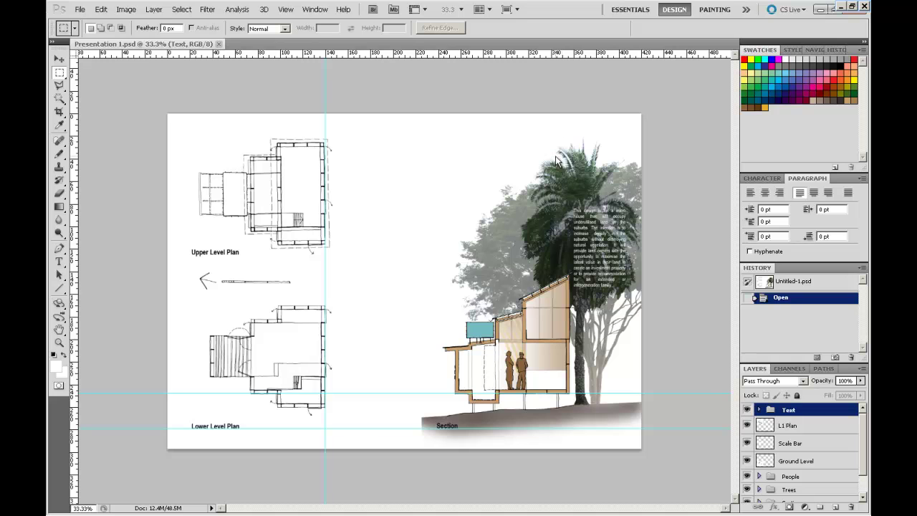
Save a copy in JPEG format as Presentation 1.jpg at Quality 12 (Maximum)
{"action": "left_click", "coordinate": [79, 10]}
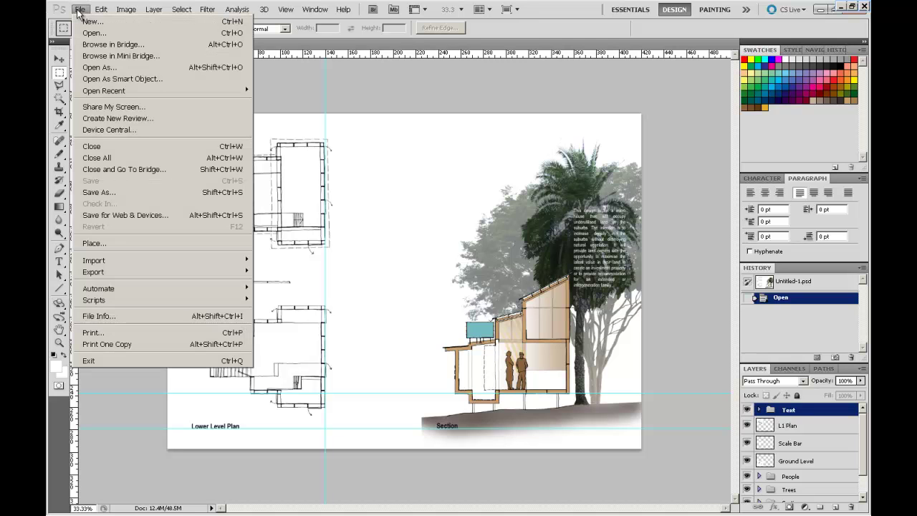
{"action": "left_click", "coordinate": [79, 10]}
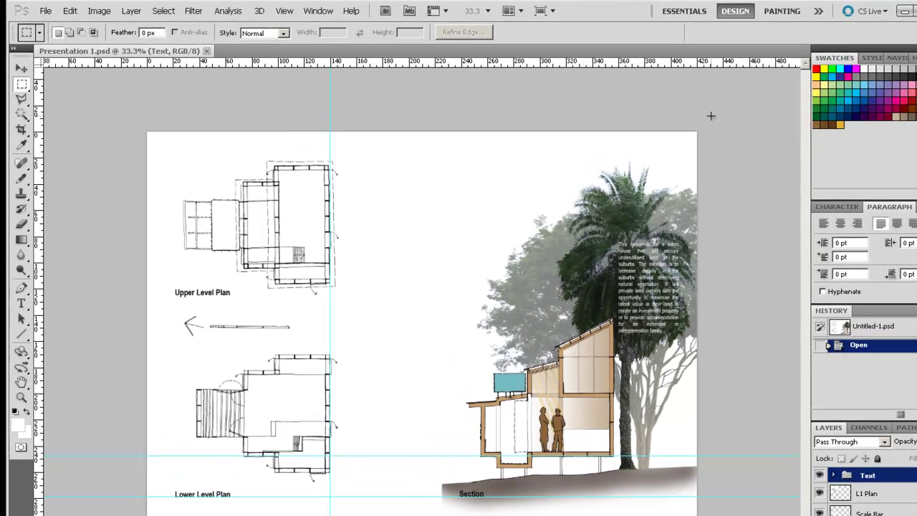
{"action": "left_click", "coordinate": [47, 11]}
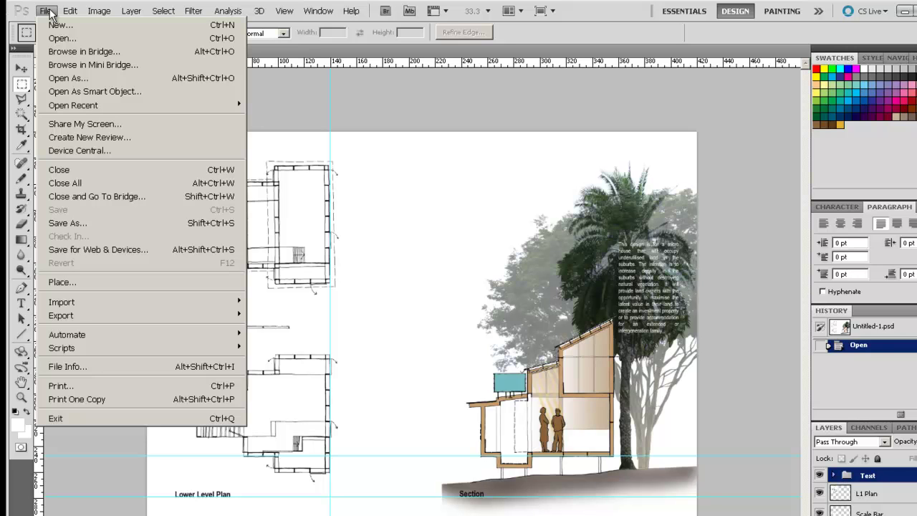
{"action": "left_click", "coordinate": [130, 226]}
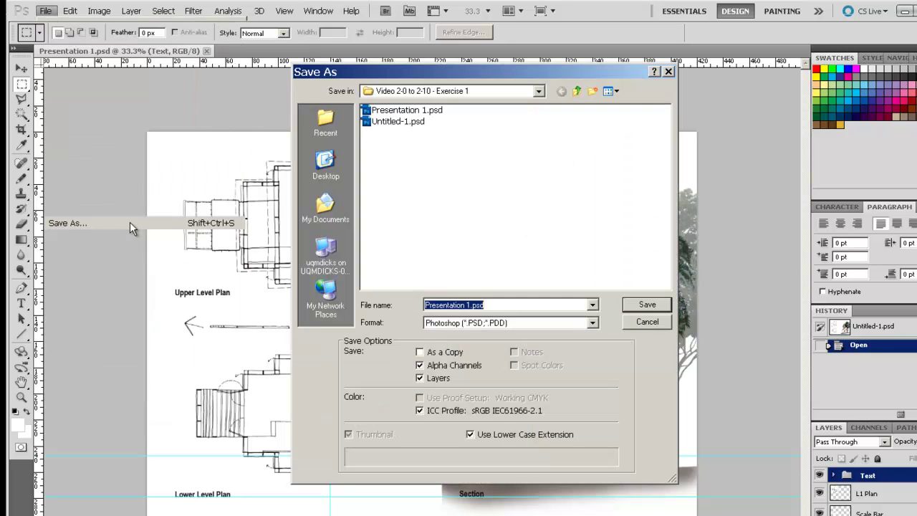
{"action": "left_click", "coordinate": [514, 324]}
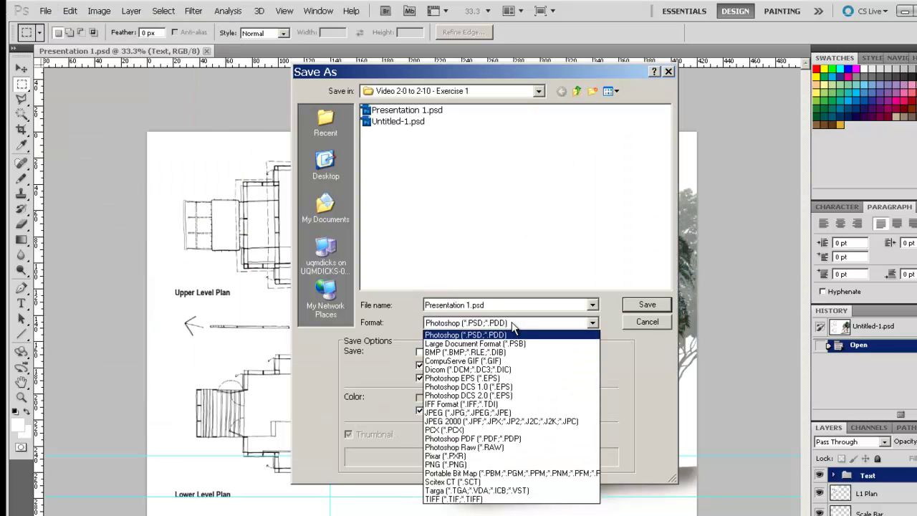
{"action": "left_click", "coordinate": [522, 414]}
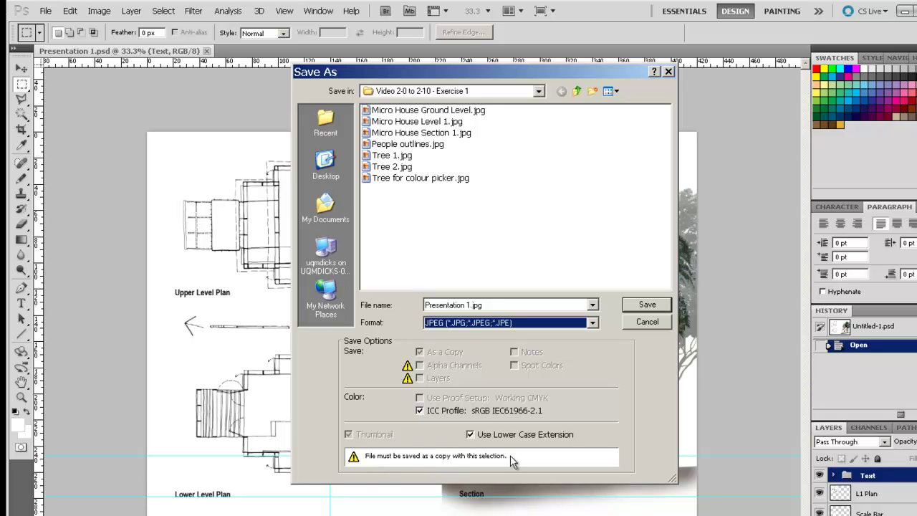
{"action": "left_click_drag", "start_coordinate": [545, 75], "coordinate": [503, 114]}
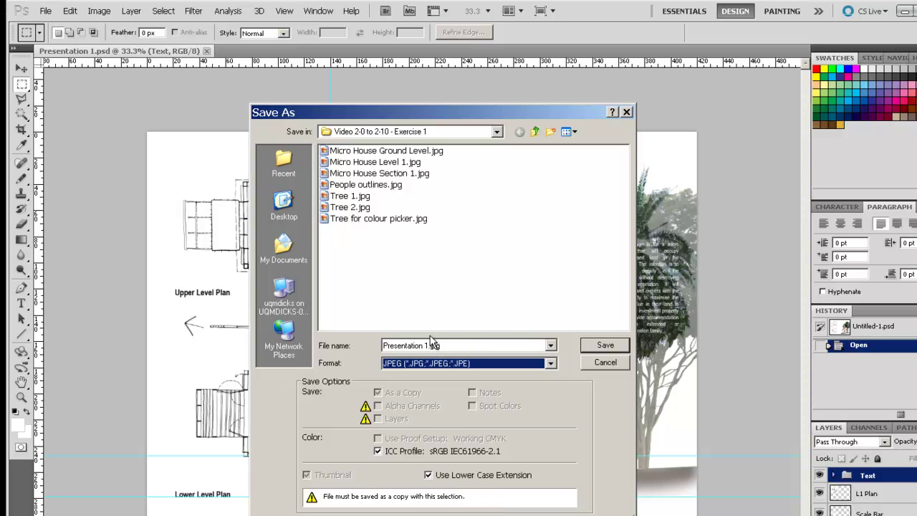
{"action": "left_click", "coordinate": [615, 345]}
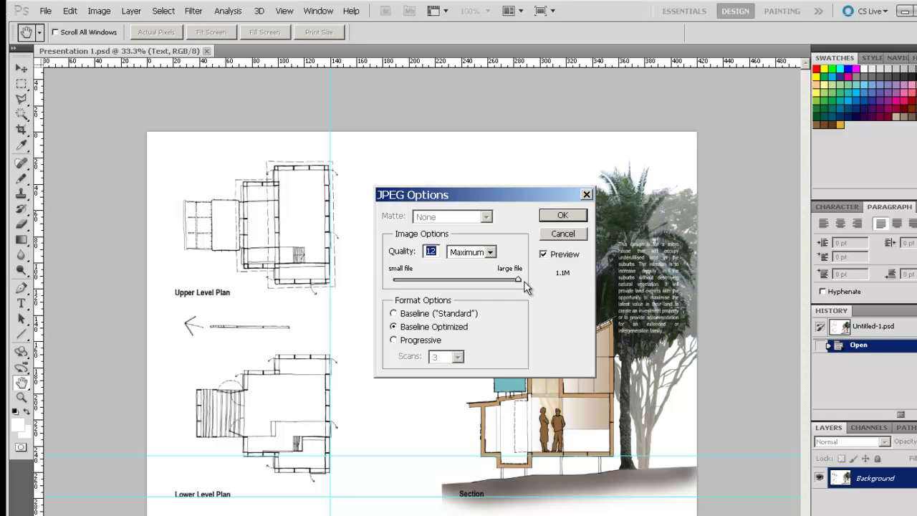
{"action": "left_click", "coordinate": [569, 217]}
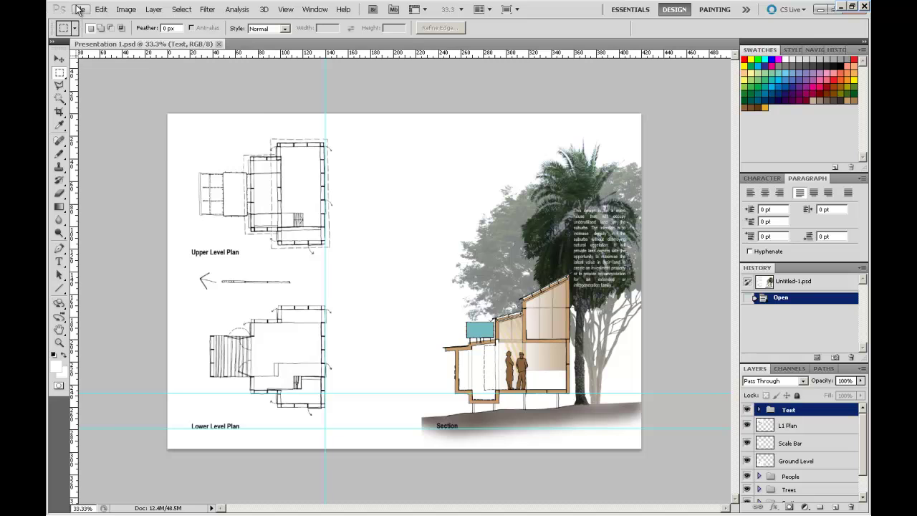
Open Presentation 1.jpg from the exercise folder as a second document
{"action": "left_click", "coordinate": [80, 10]}
{"action": "left_click", "coordinate": [93, 33]}
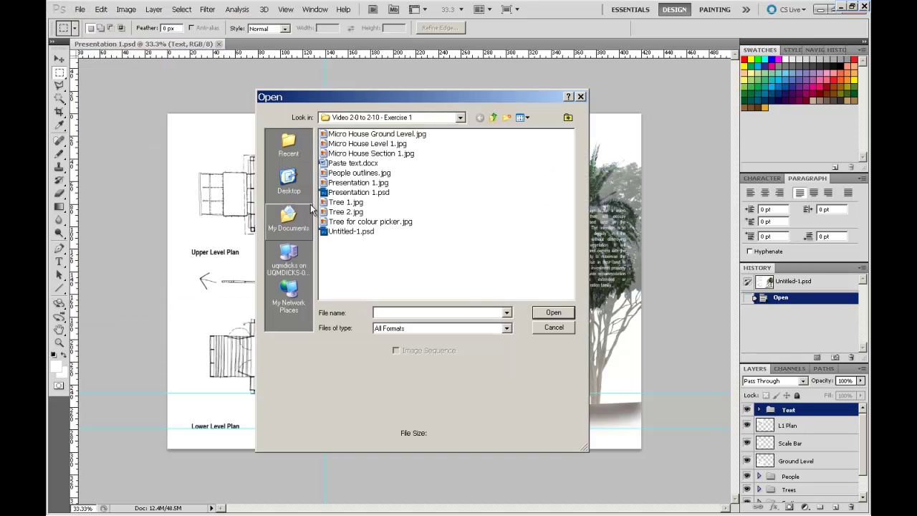
{"action": "double_click", "coordinate": [358, 187]}
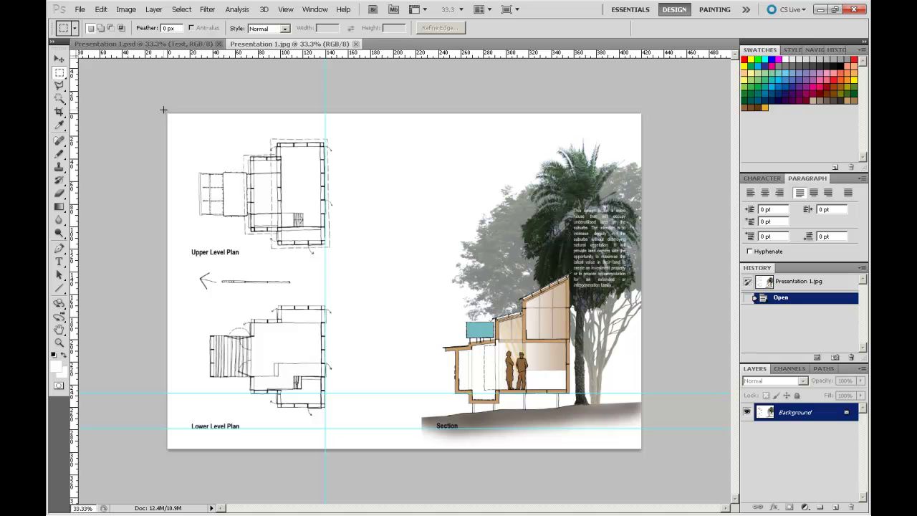
Review the JPEG's Save As format list, keeping JPEG, then cancel without saving
{"action": "left_click", "coordinate": [81, 9]}
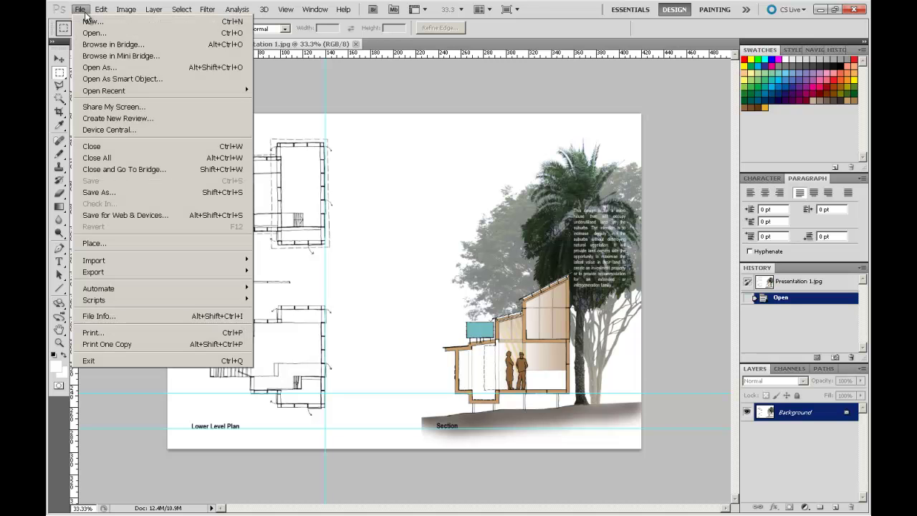
{"action": "left_click", "coordinate": [117, 193]}
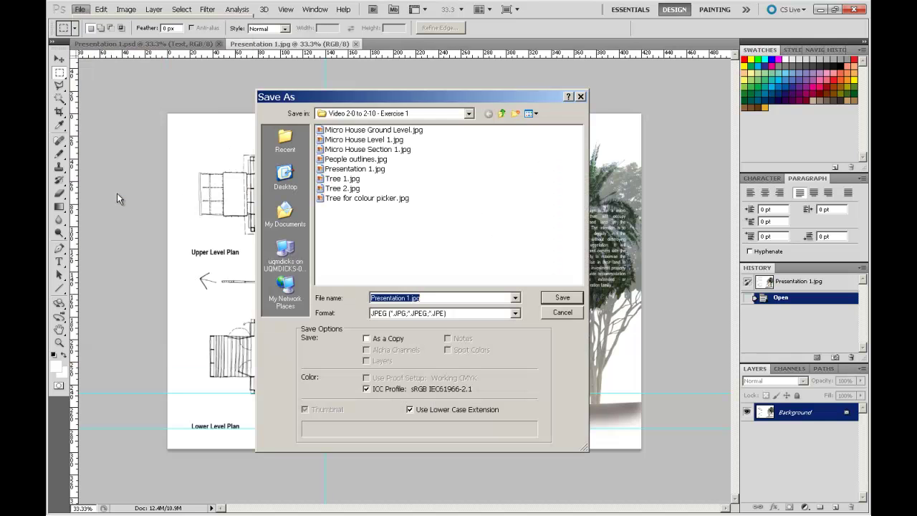
{"action": "left_click", "coordinate": [408, 319]}
{"action": "left_click", "coordinate": [407, 319]}
{"action": "left_click", "coordinate": [563, 314]}
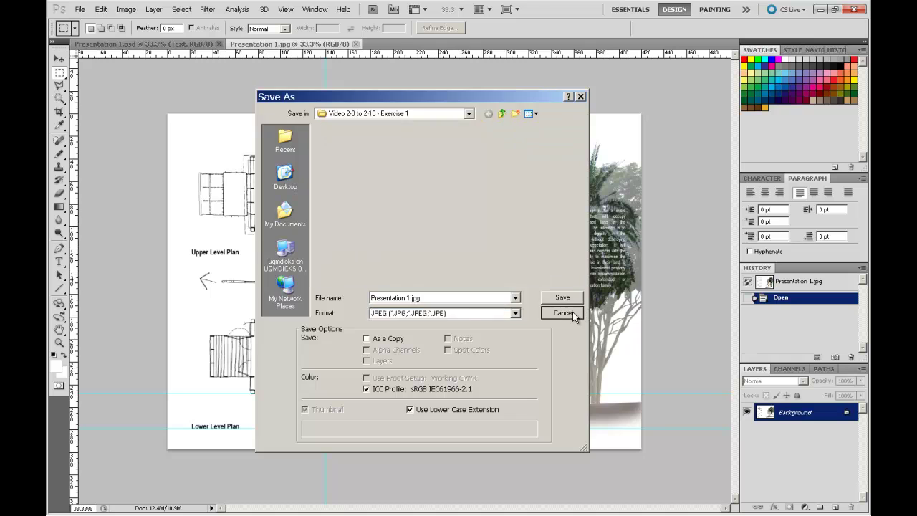
Switch back to Presentation 1.psd and save it in Photoshop PDF format as Presentation 1.pdf
{"action": "left_click", "coordinate": [137, 45]}
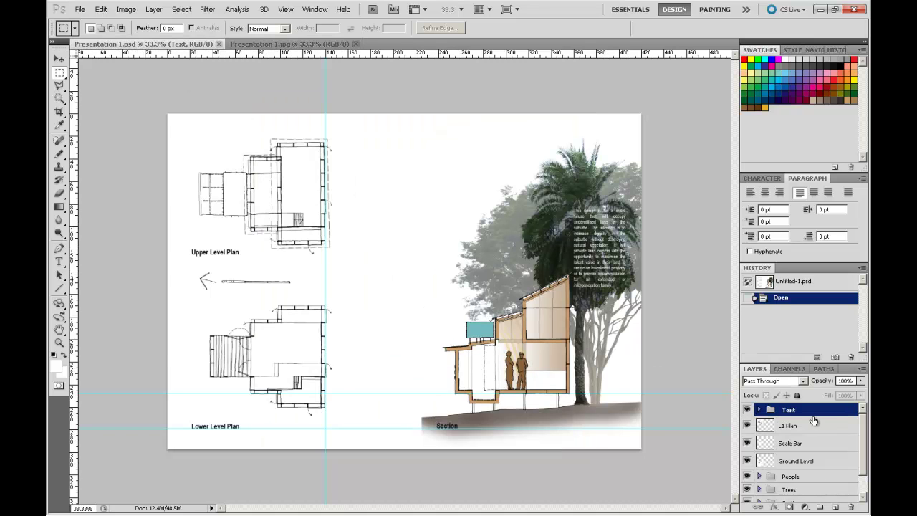
{"action": "left_click", "coordinate": [80, 9]}
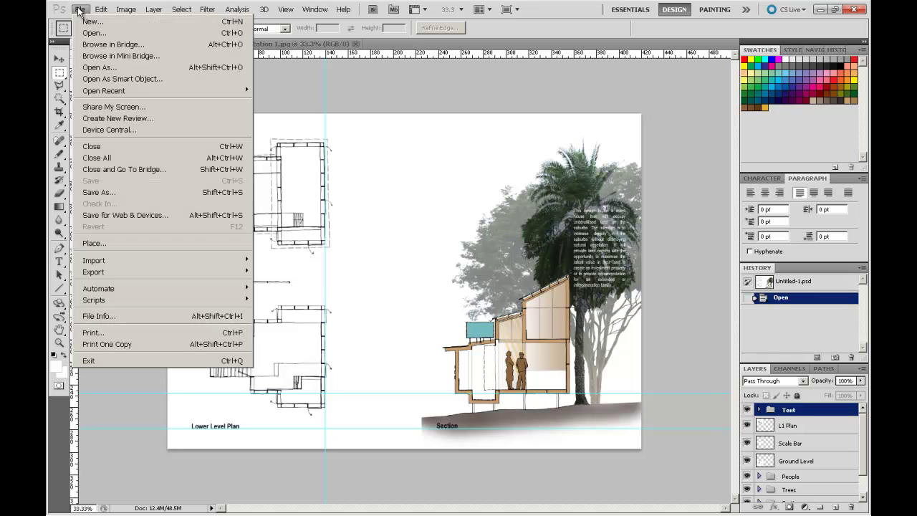
{"action": "left_click", "coordinate": [134, 191]}
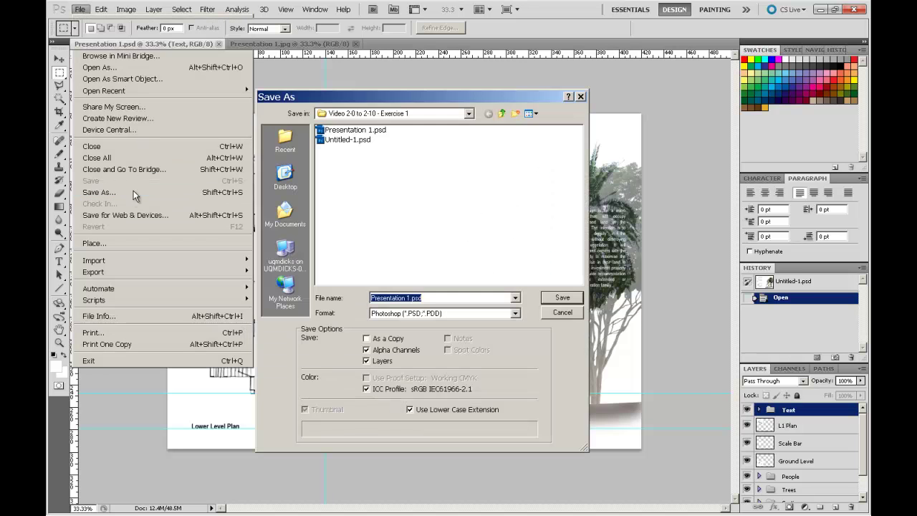
{"action": "left_click", "coordinate": [456, 314]}
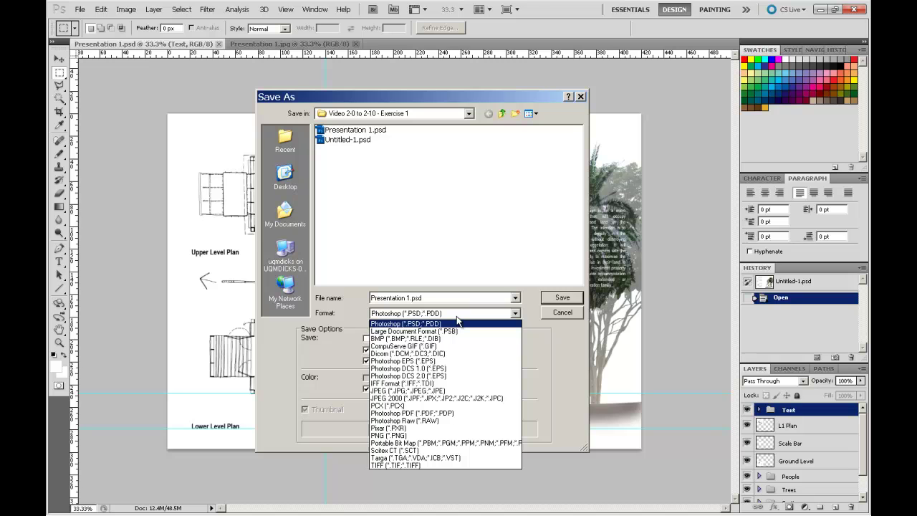
{"action": "left_click", "coordinate": [408, 414]}
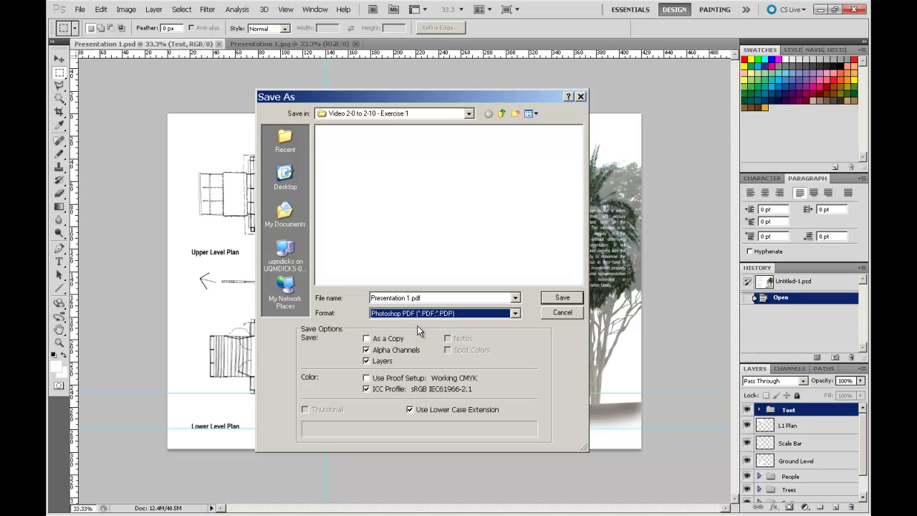
{"action": "left_click", "coordinate": [561, 298]}
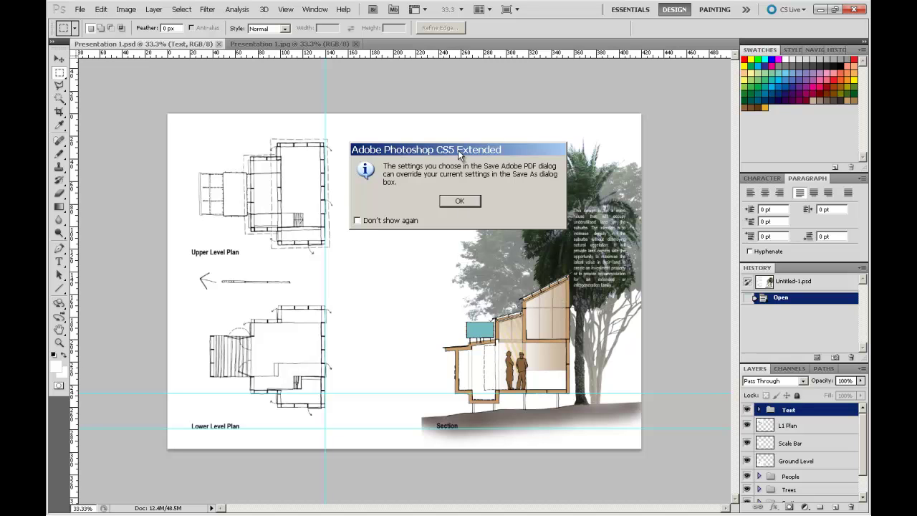
Keep the High Quality Print preset with Photoshop editing preserved and accept the compatibility warning
{"action": "left_click_drag", "start_coordinate": [458, 149], "coordinate": [431, 149]}
{"action": "left_click", "coordinate": [432, 201]}
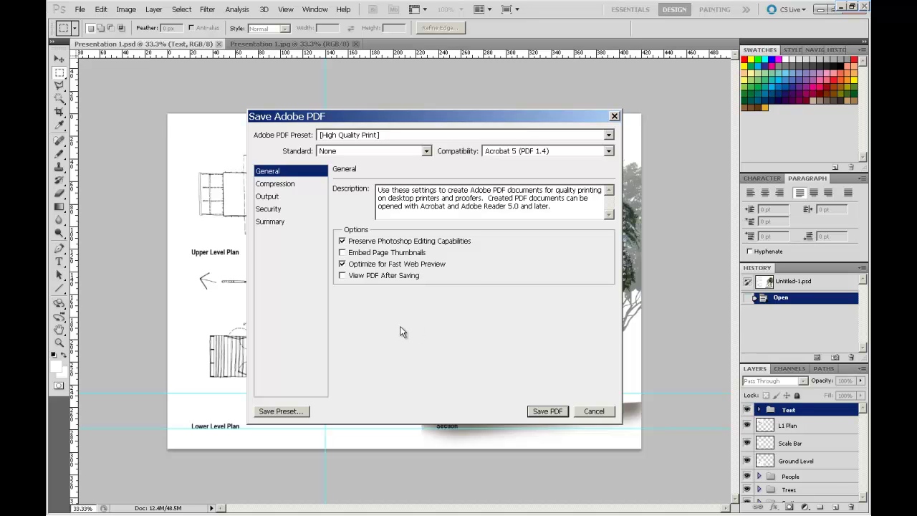
{"action": "left_click", "coordinate": [538, 414]}
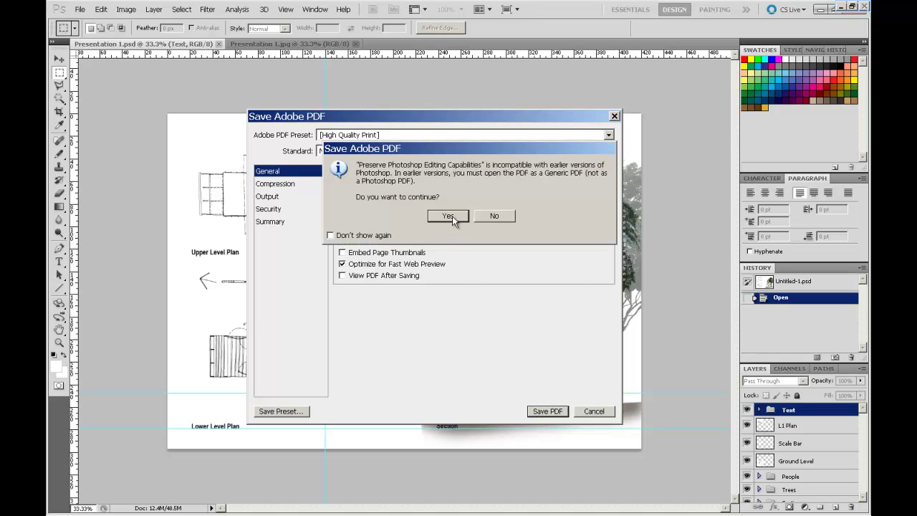
{"action": "left_click", "coordinate": [448, 216]}
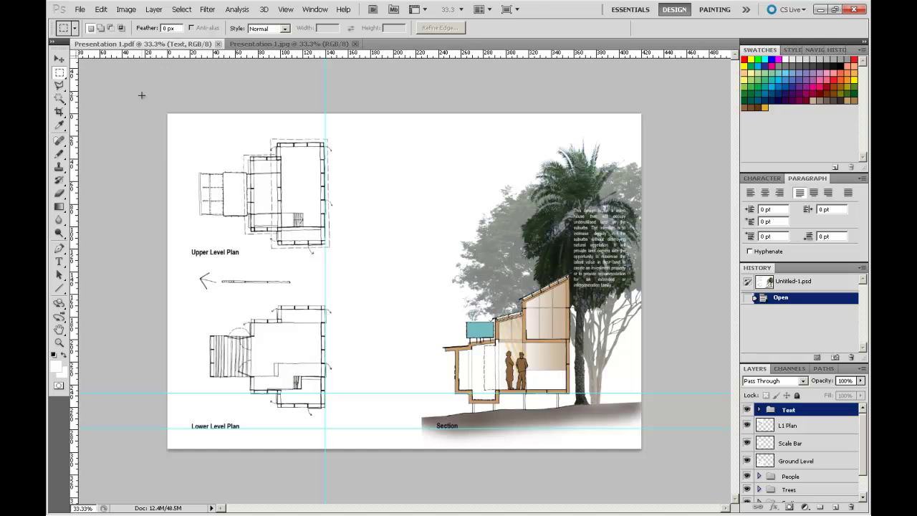
Reopen Presentation 1.psd from the Exercise 1 folder as a third document
{"action": "left_click", "coordinate": [80, 9]}
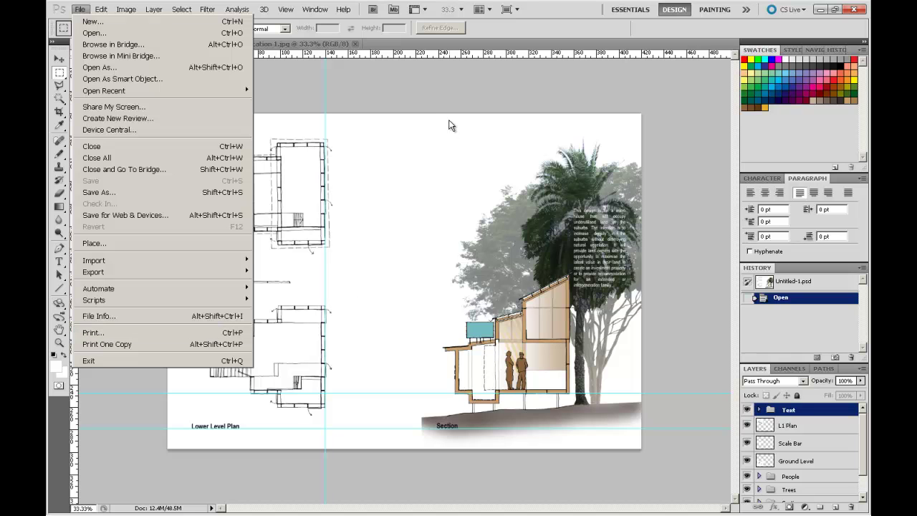
{"action": "left_click", "coordinate": [449, 96]}
{"action": "left_click", "coordinate": [82, 10]}
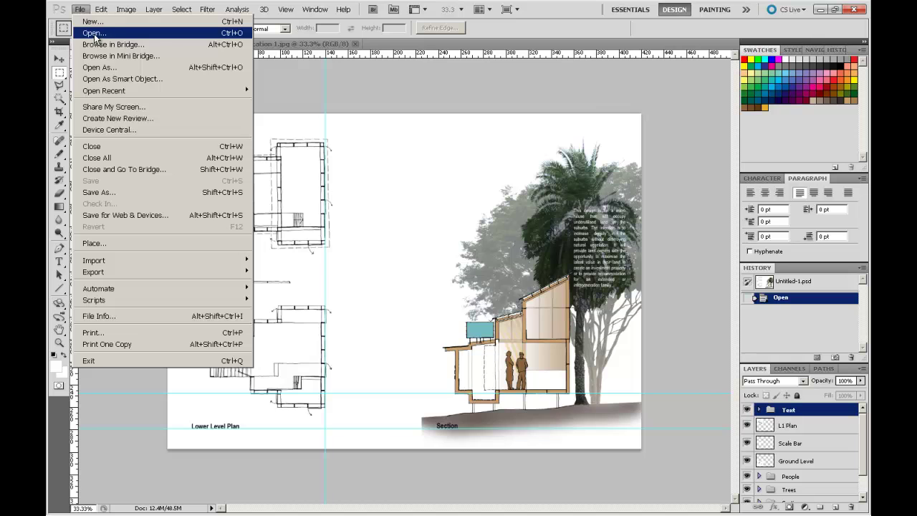
{"action": "left_click", "coordinate": [95, 33]}
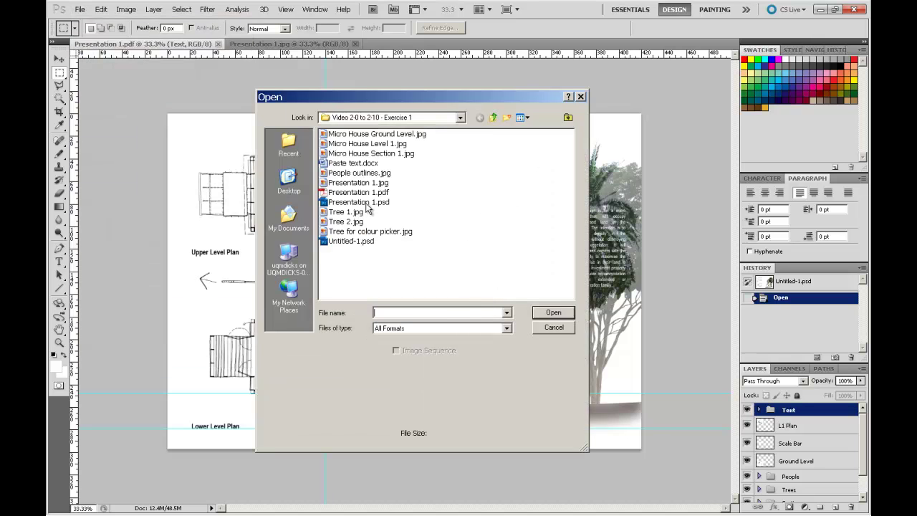
{"action": "double_click", "coordinate": [365, 203]}
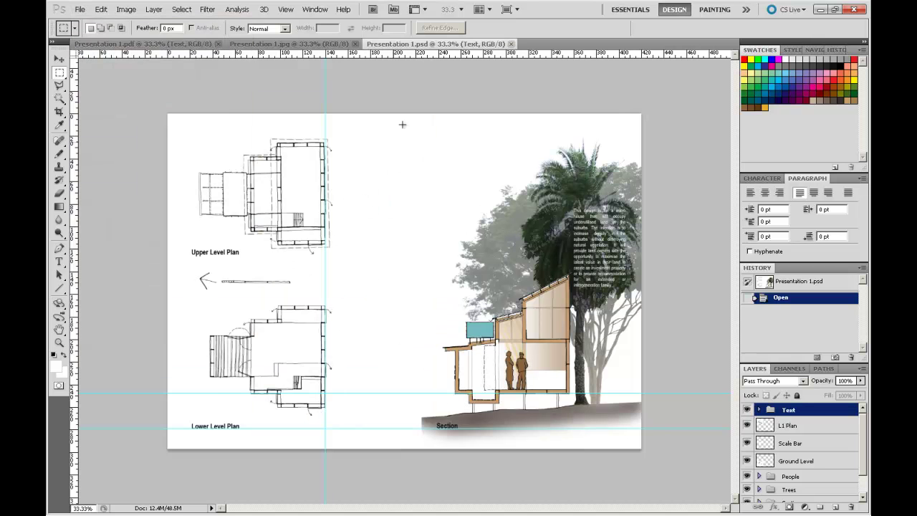
{"action": "left_click", "coordinate": [80, 10]}
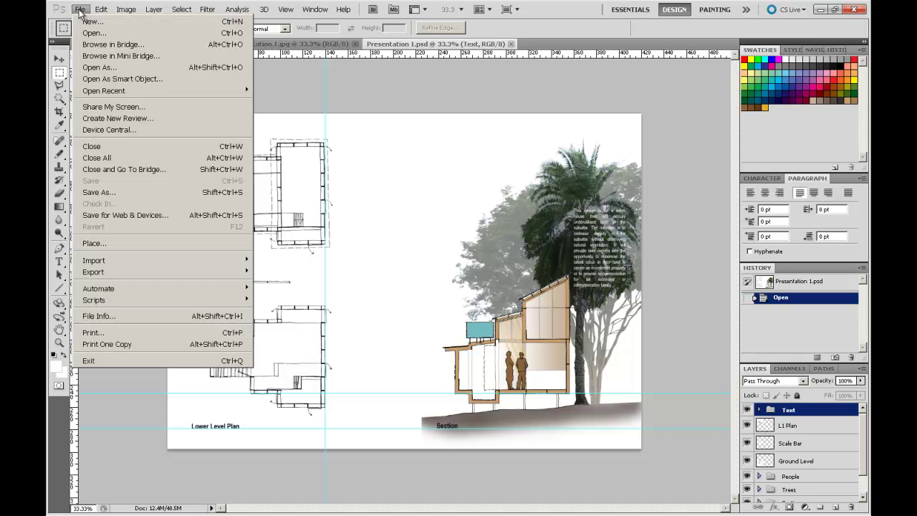
In the Print dialog, choose PDFCreator as the printer
{"action": "left_click", "coordinate": [109, 331]}
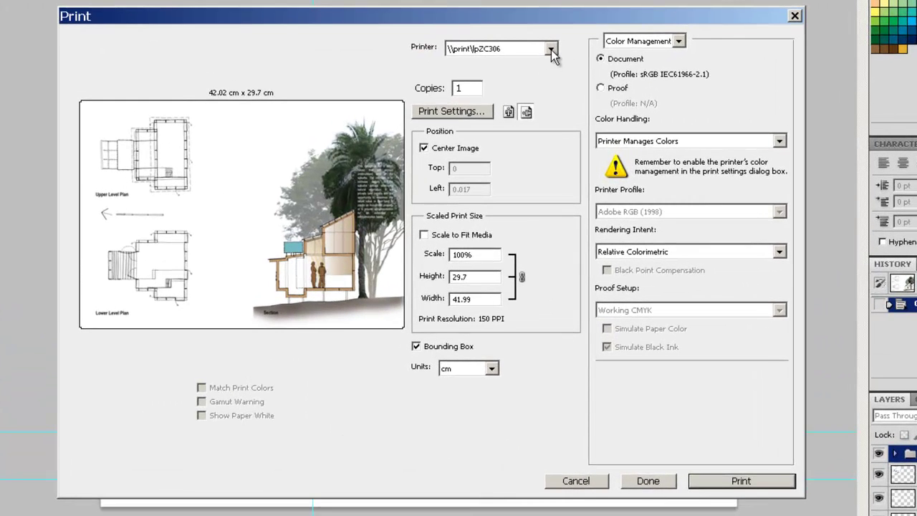
{"action": "left_click", "coordinate": [551, 50]}
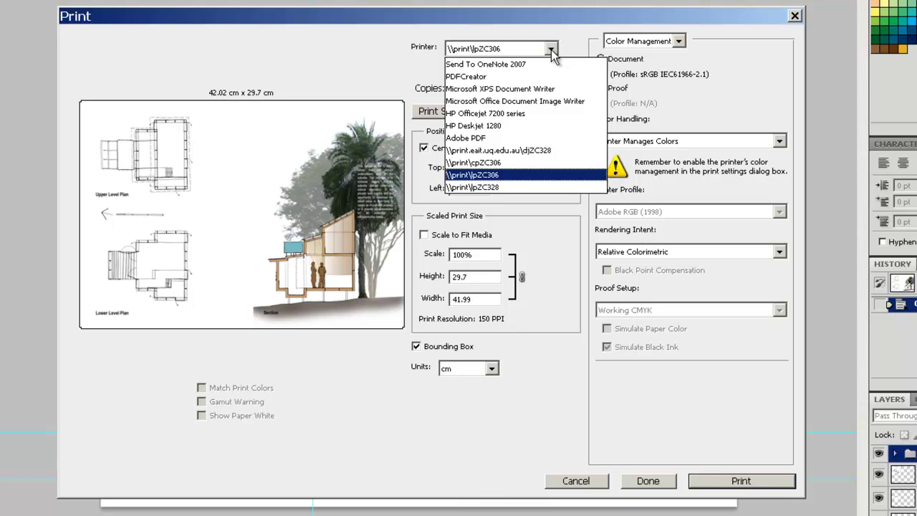
{"action": "left_click", "coordinate": [465, 79]}
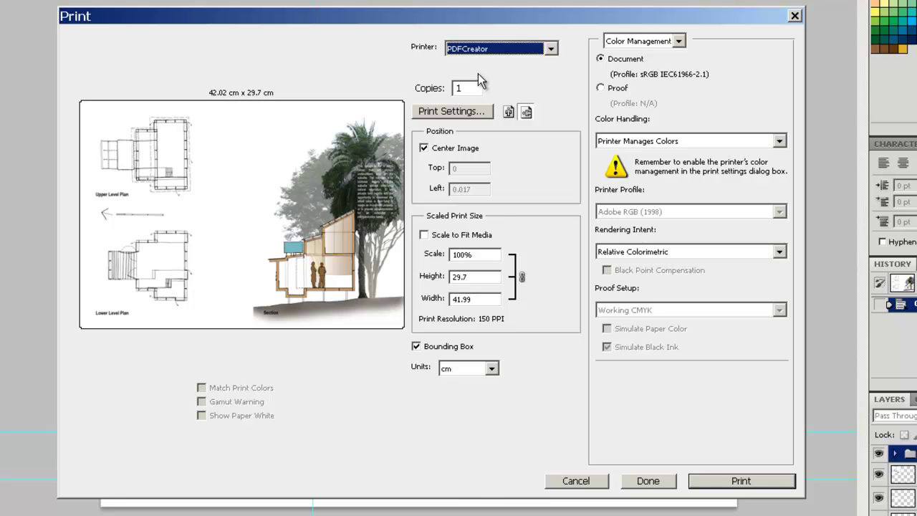
Confirm landscape, colour and A3 paper in PDFCreator's document properties
{"action": "left_click", "coordinate": [442, 114]}
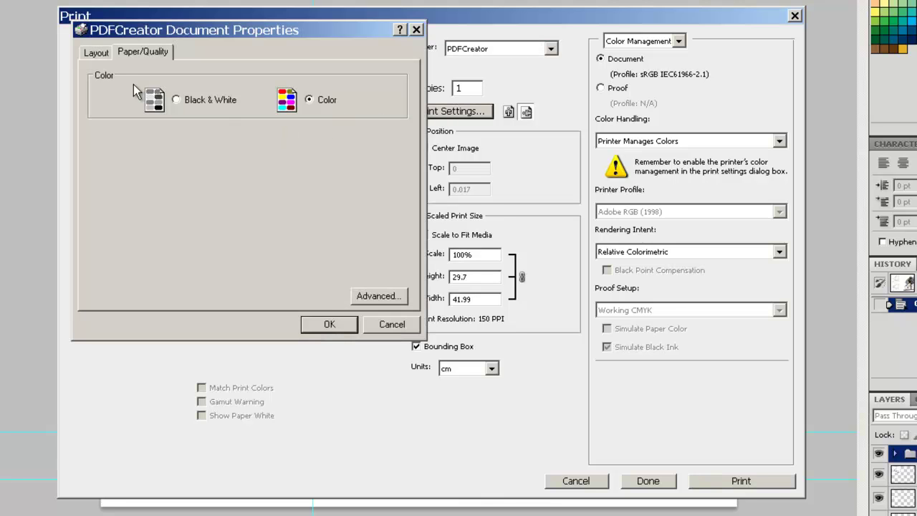
{"action": "left_click", "coordinate": [98, 53]}
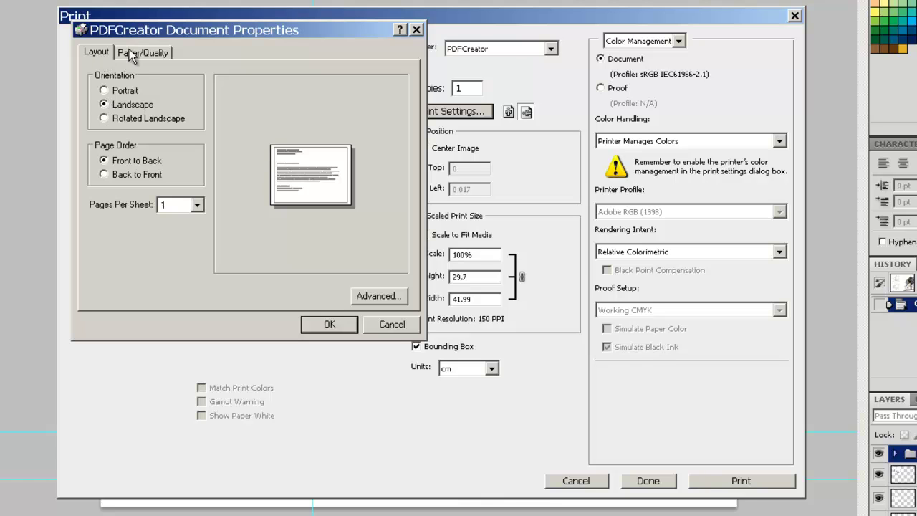
{"action": "left_click", "coordinate": [134, 57]}
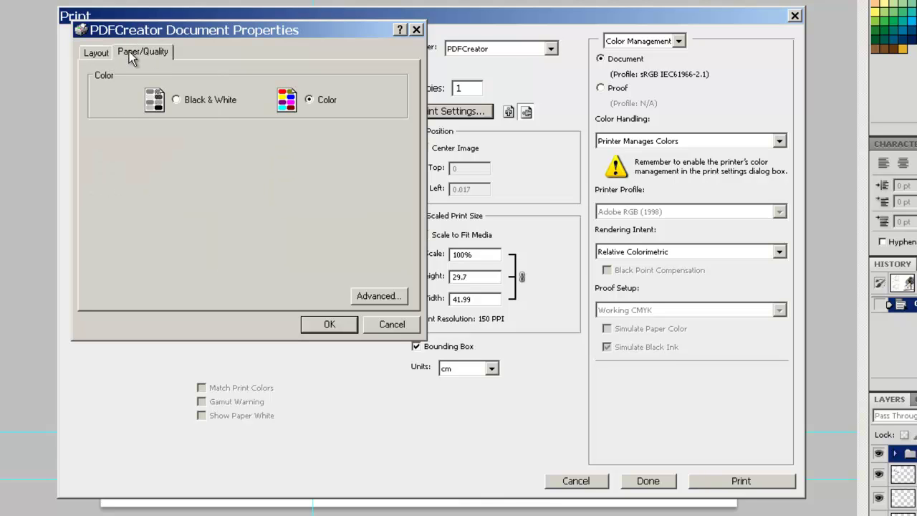
{"action": "left_click", "coordinate": [388, 299]}
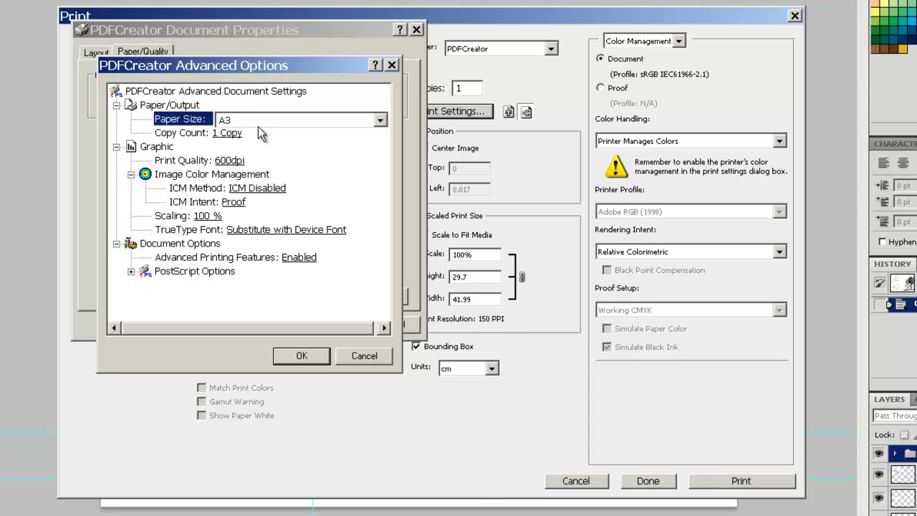
{"action": "left_click", "coordinate": [318, 354]}
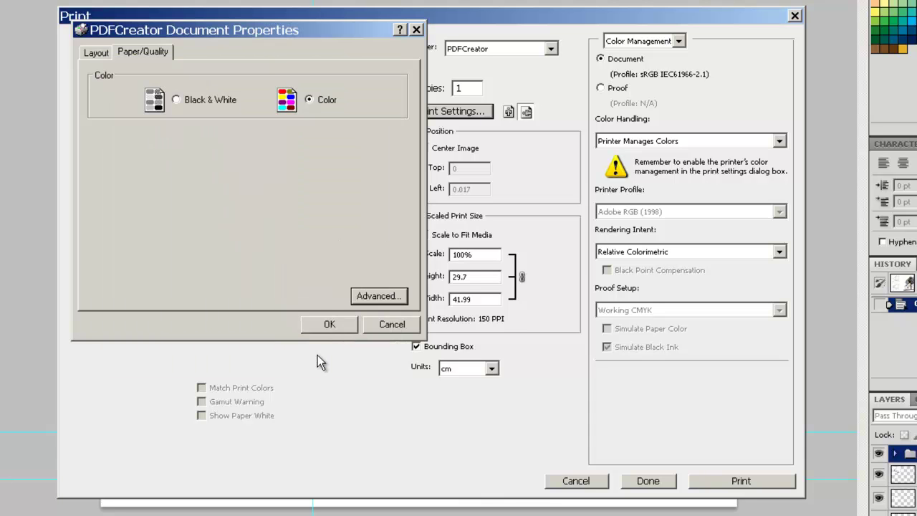
{"action": "left_click", "coordinate": [330, 325]}
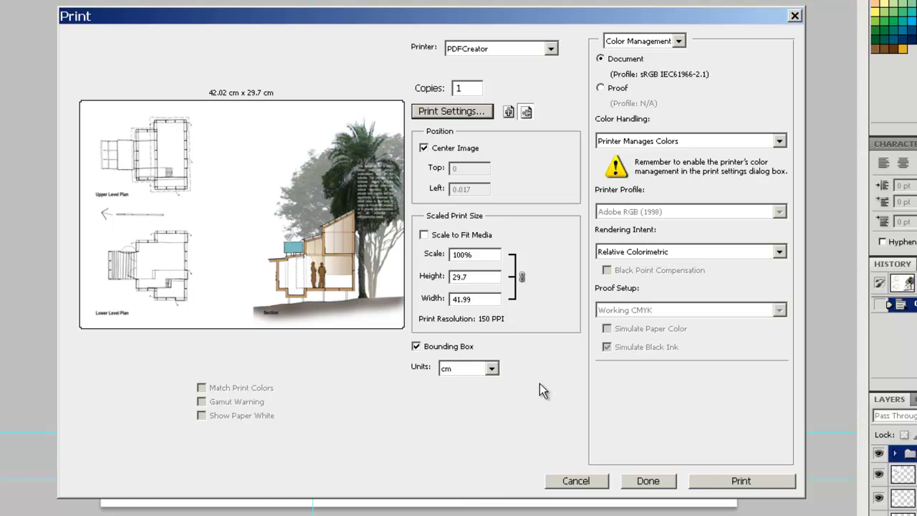
Print to PDFCreator with document title 'Presentation for printing' and save the PDF in the exercise folder
{"action": "left_click", "coordinate": [755, 482]}
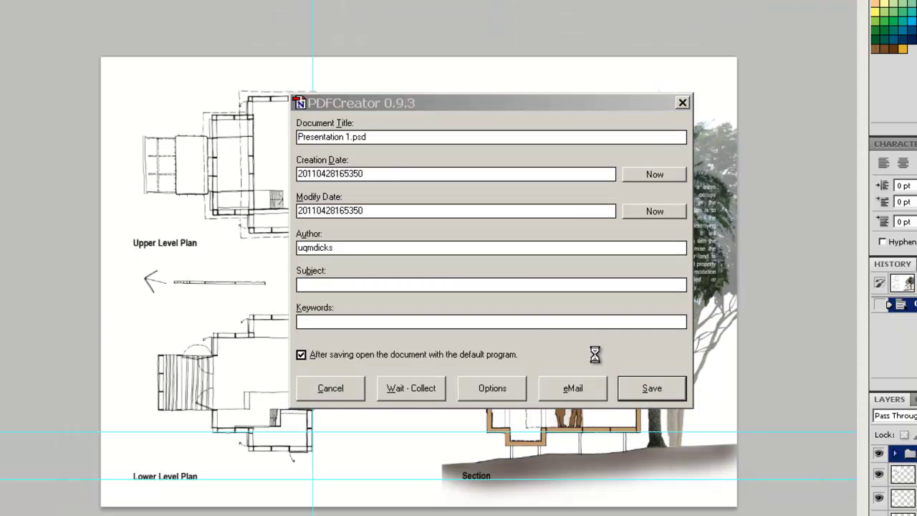
{"action": "left_click_drag", "start_coordinate": [353, 102], "coordinate": [306, 100]}
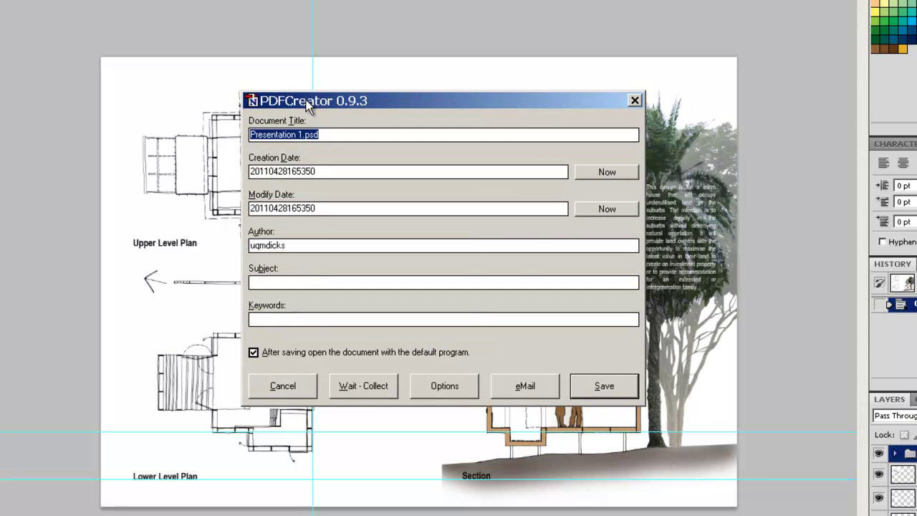
{"action": "left_click", "coordinate": [360, 132]}
{"action": "double_click", "coordinate": [361, 132]}
{"action": "left_click_drag", "start_coordinate": [352, 133], "coordinate": [266, 127]}
{"action": "type", "text": "Presentat"}
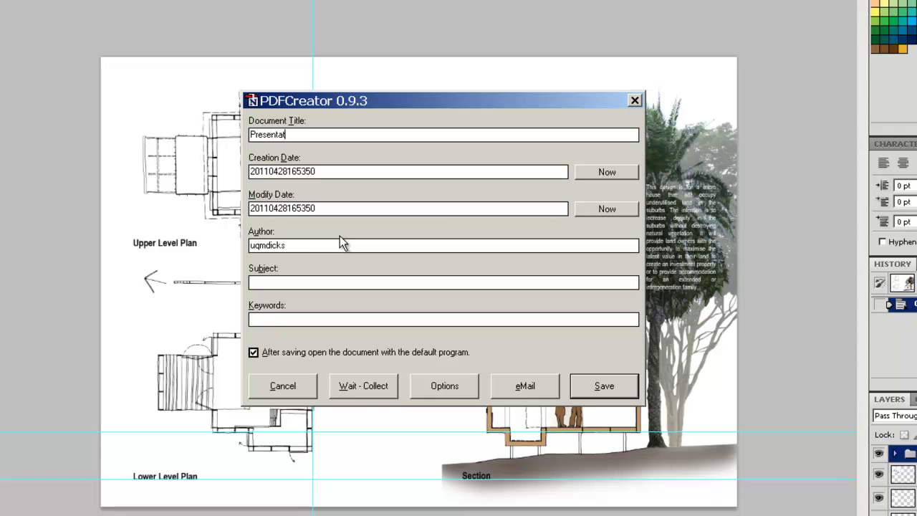
{"action": "type", "text": "ion for printing"}
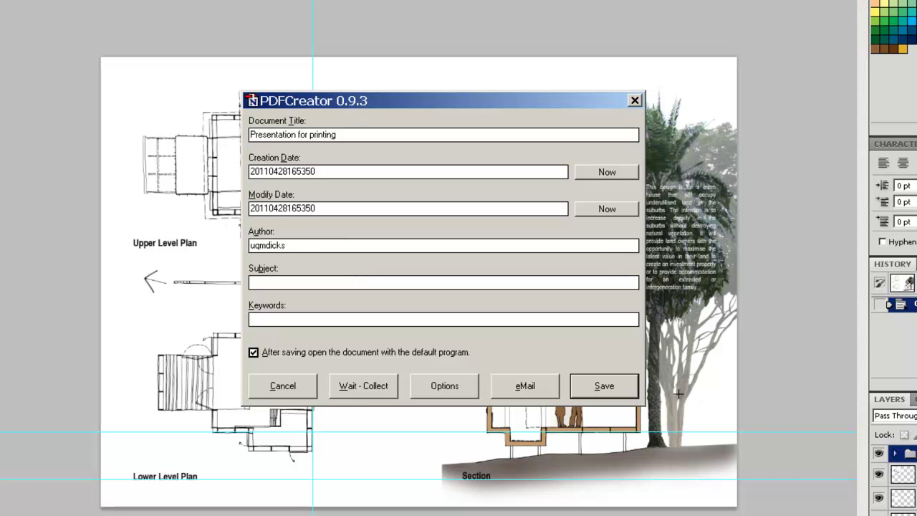
{"action": "left_click", "coordinate": [606, 386]}
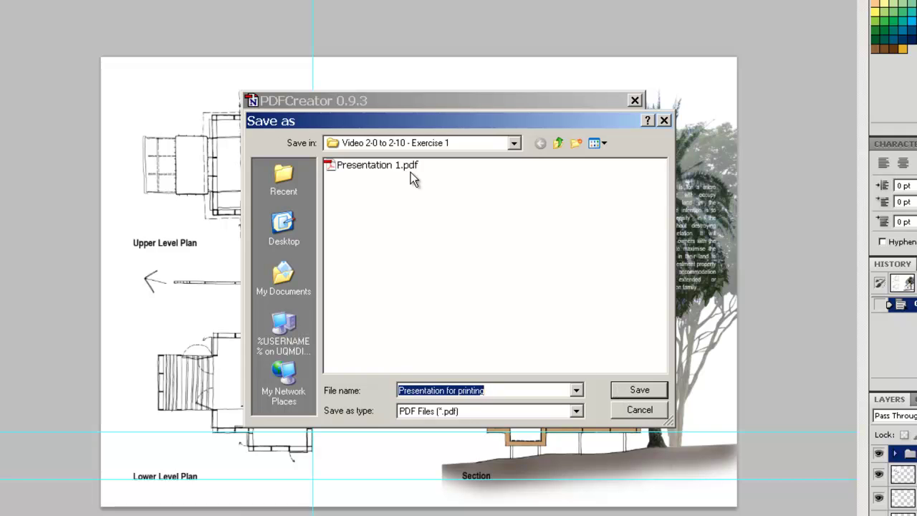
{"action": "left_click", "coordinate": [646, 391]}
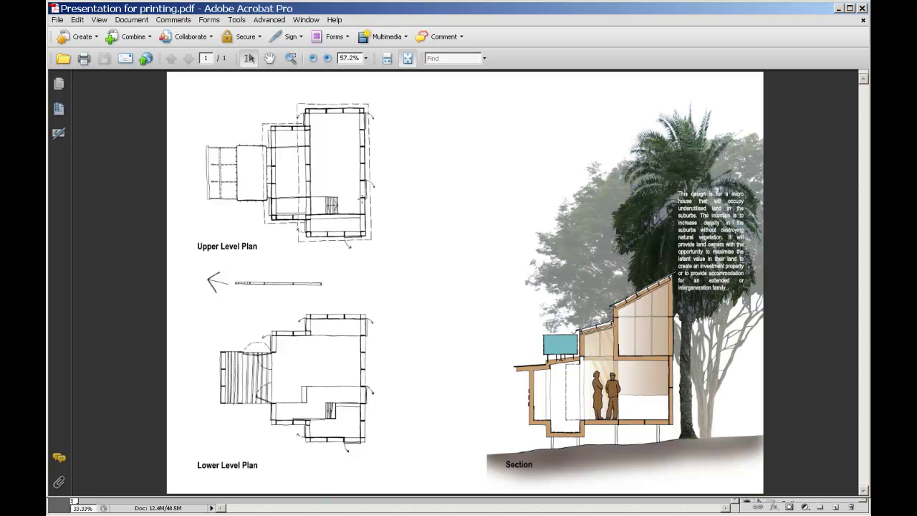
Close Adobe Acrobat Pro after reviewing Presentation for printing.pdf
{"action": "left_click", "coordinate": [864, 9]}
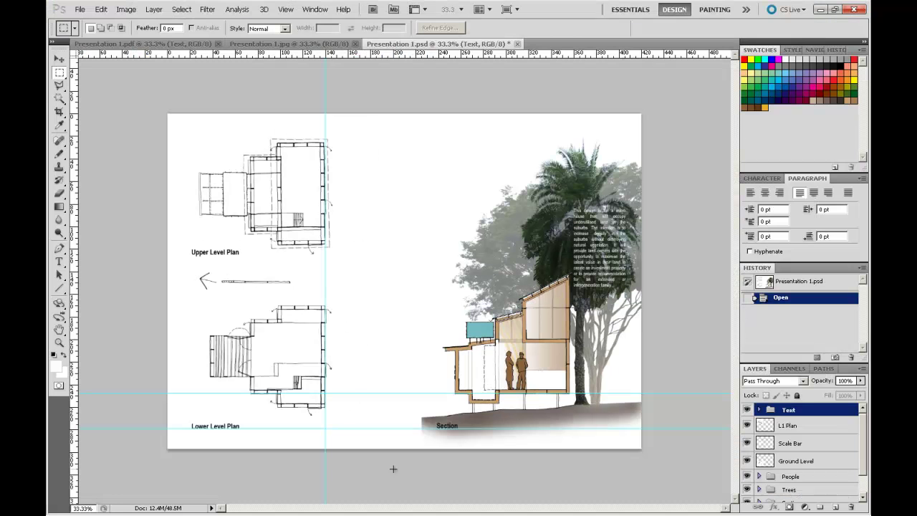
Bring up the exercise folder to compare sizes: 855 KB printed PDF versus 9,966 KB Presentation 1.pdf
{"action": "left_click", "coordinate": [399, 504]}
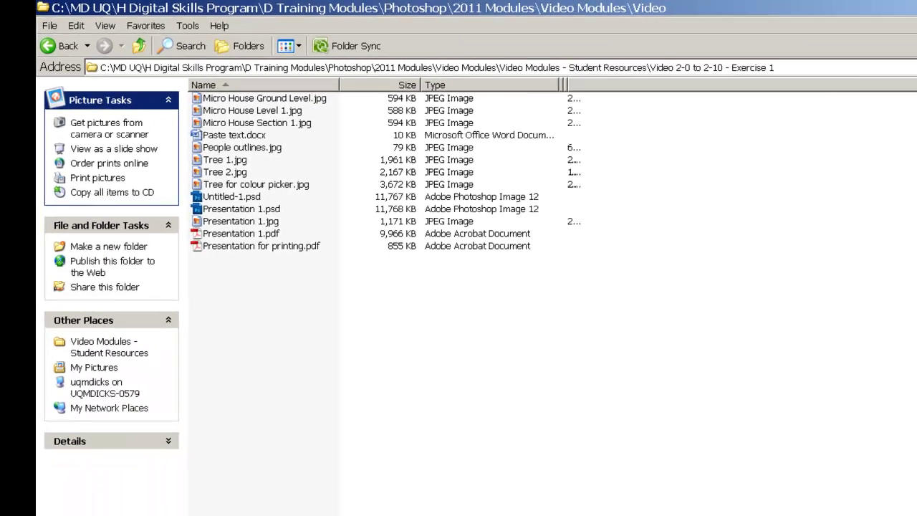
{"action": "left_click", "coordinate": [513, 509]}
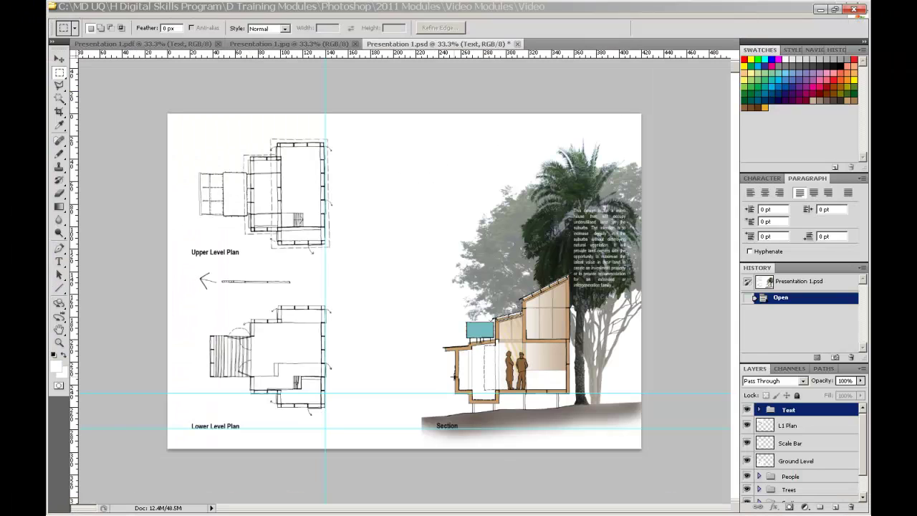